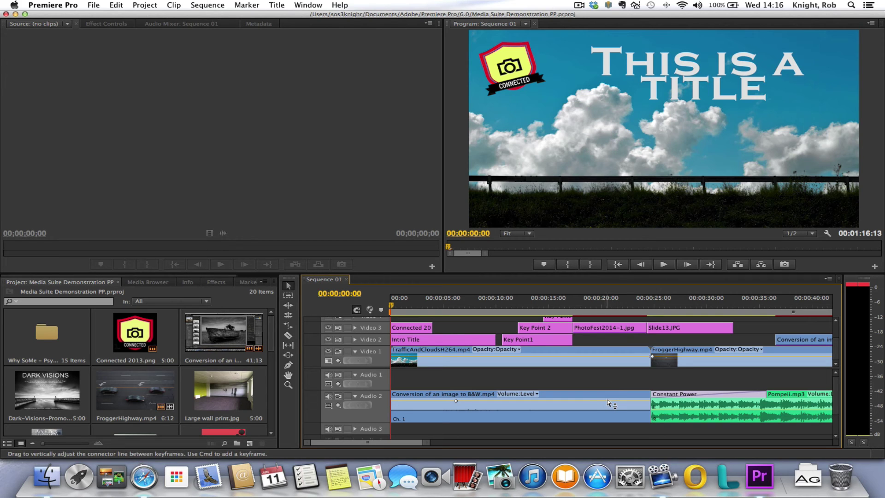
mouse_move(607, 399)
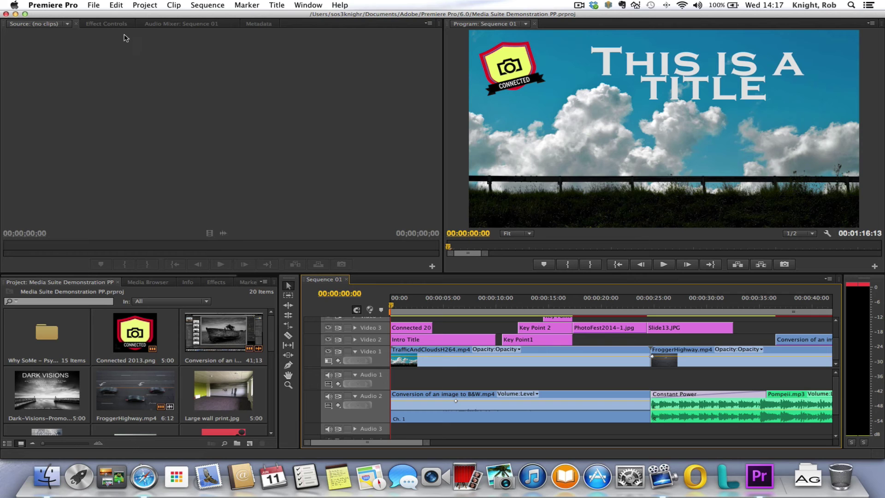
click(93, 5)
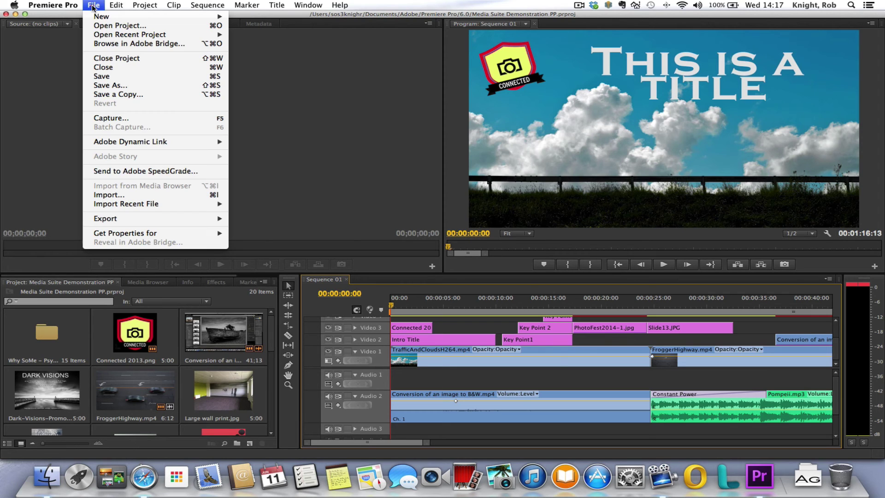
click(116, 85)
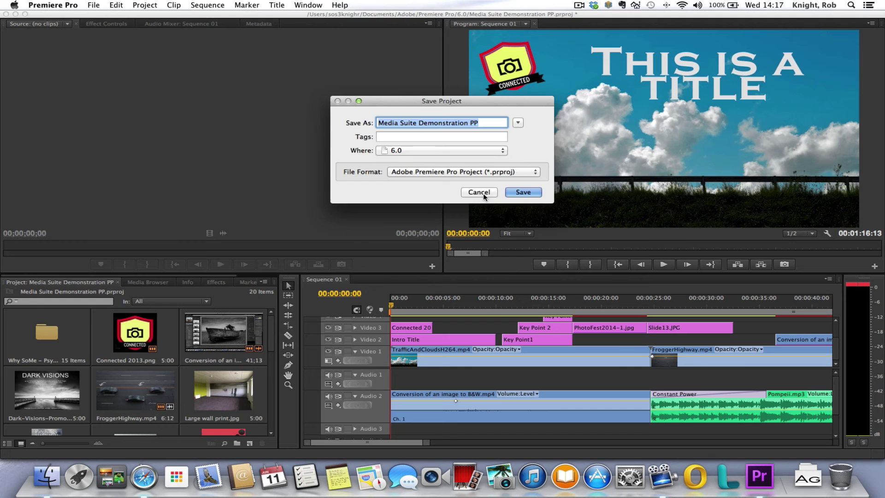
Open the media export settings for Sequence 01 in the timeline
click(584, 382)
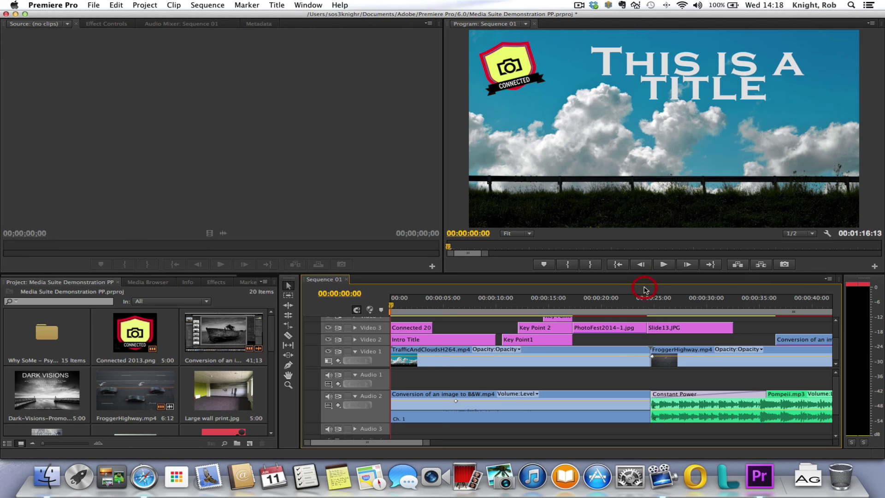
click(96, 6)
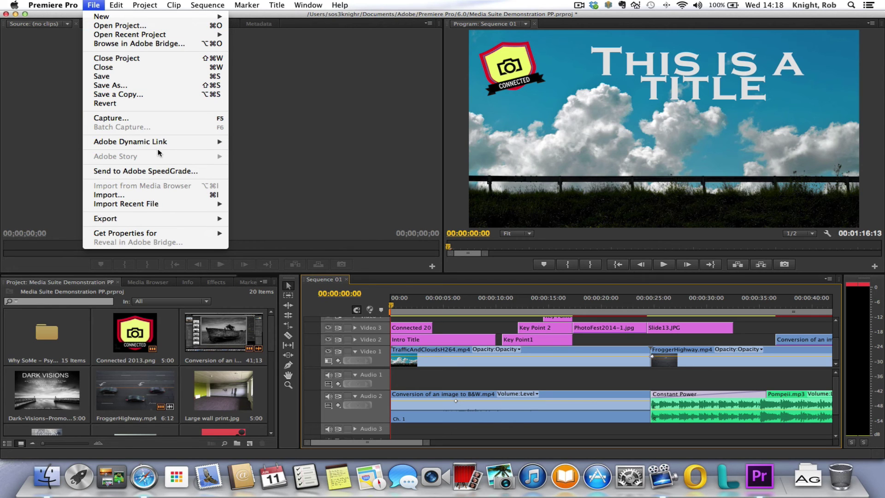
mouse_move(143, 221)
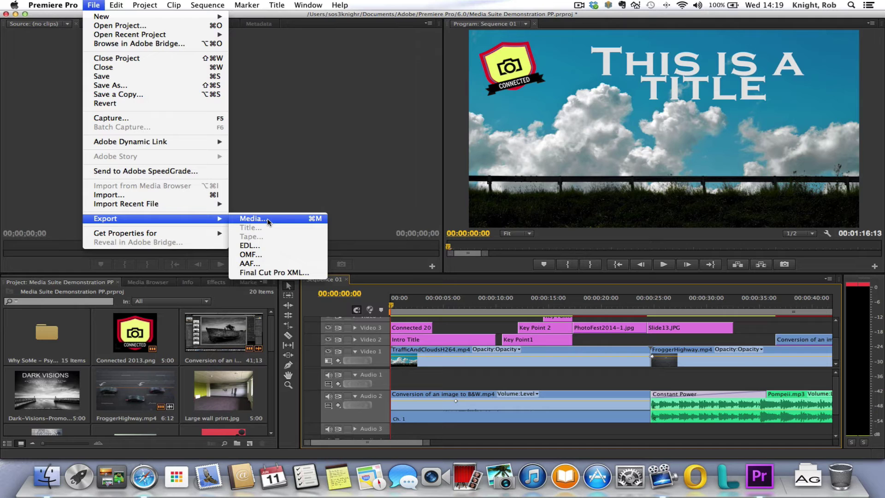
click(267, 221)
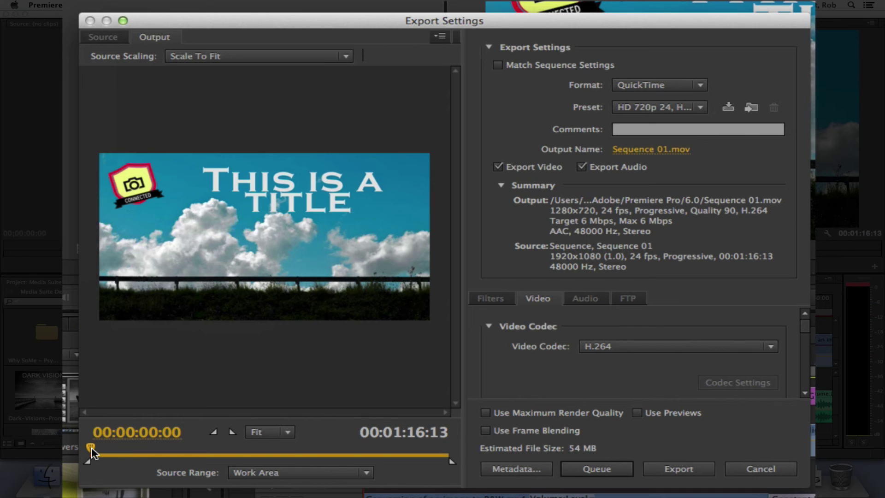
Scrub through the export preview, return it to the start, and examine the available QuickTime video codecs
click(91, 447)
drag(91, 447, 287, 454)
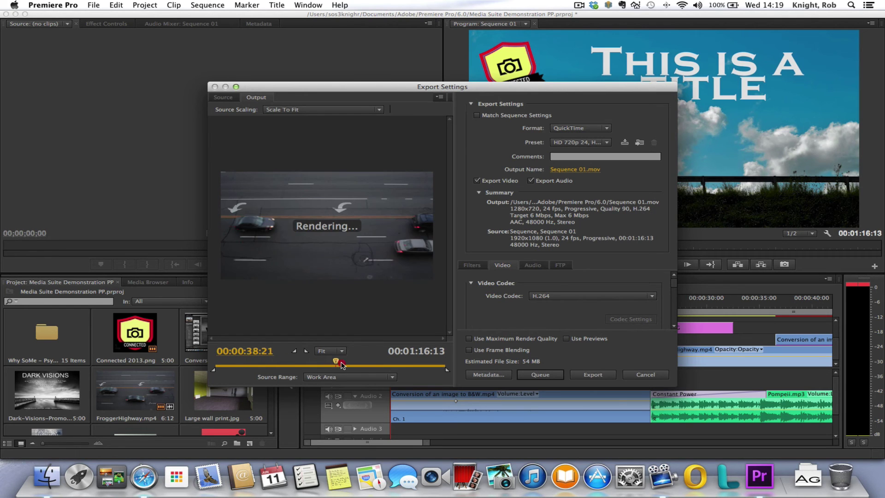
drag(342, 365, 213, 369)
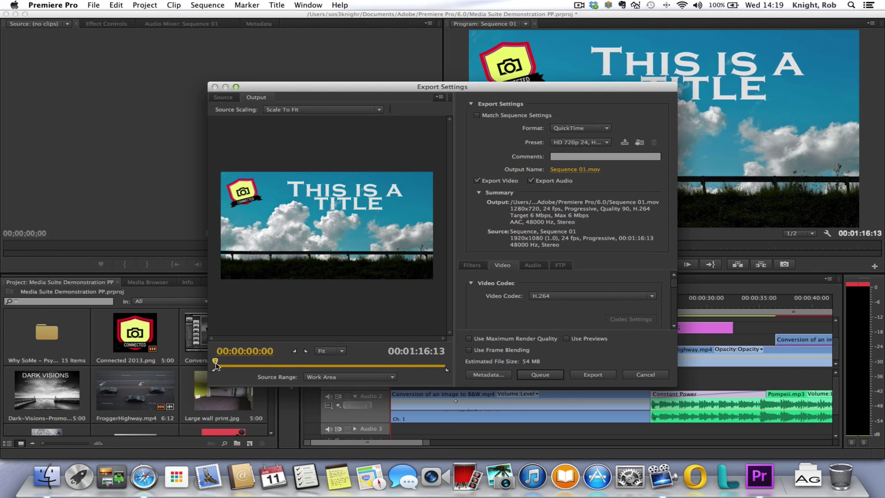
click(215, 363)
click(651, 299)
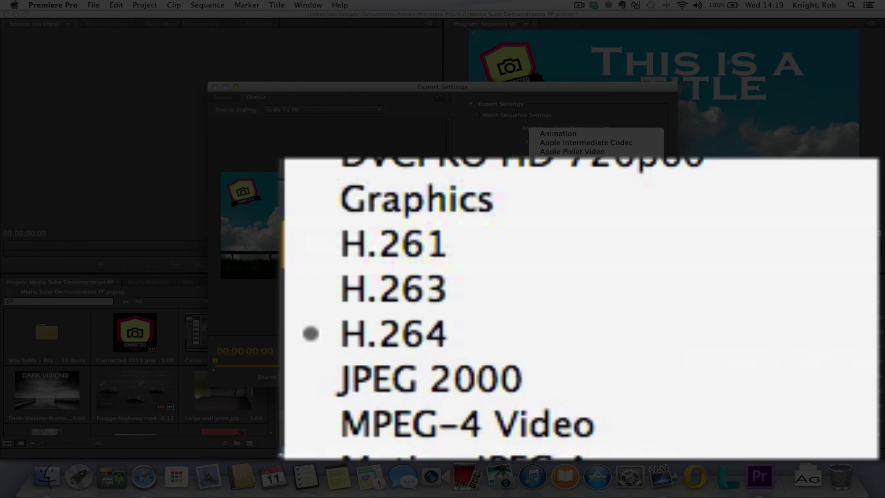
click(543, 341)
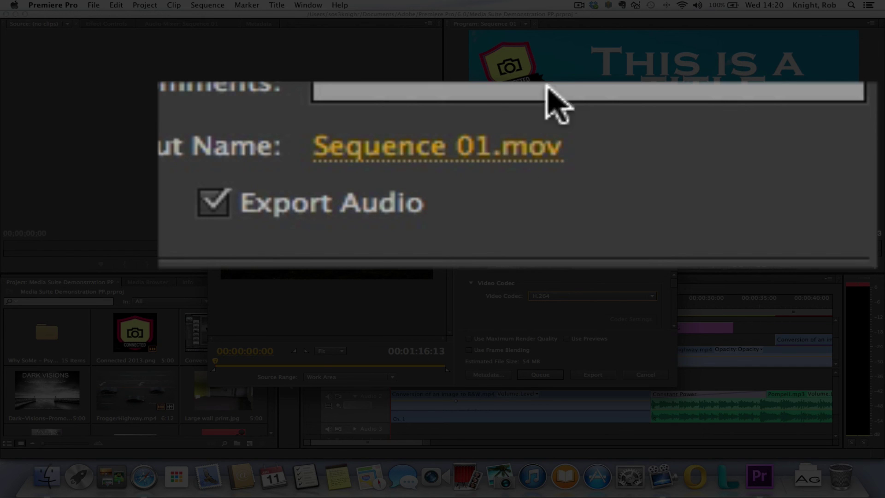
Set the export's output file to "Media Suite Export Demo" in the Movies folder
click(590, 170)
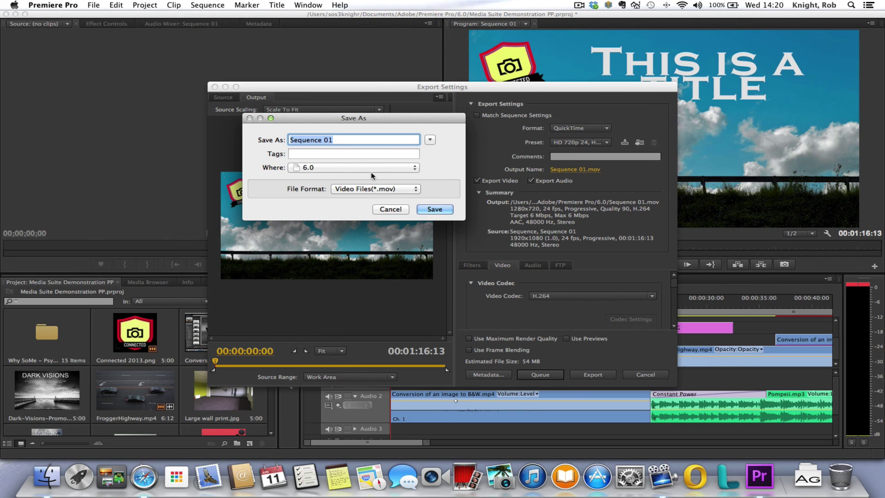
click(414, 171)
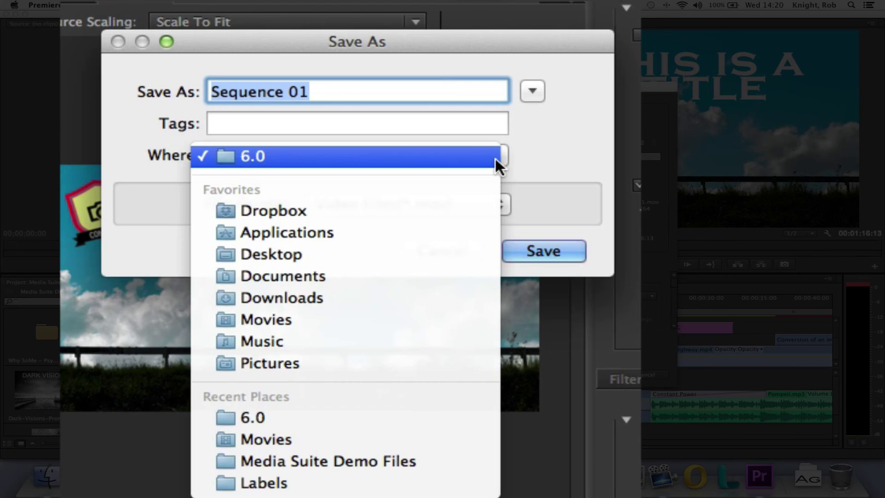
click(345, 318)
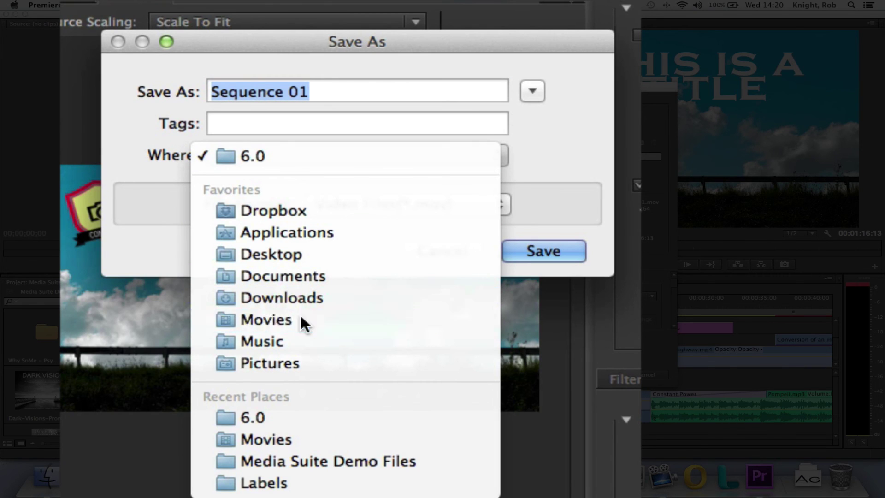
click(330, 88)
triple_click(330, 87)
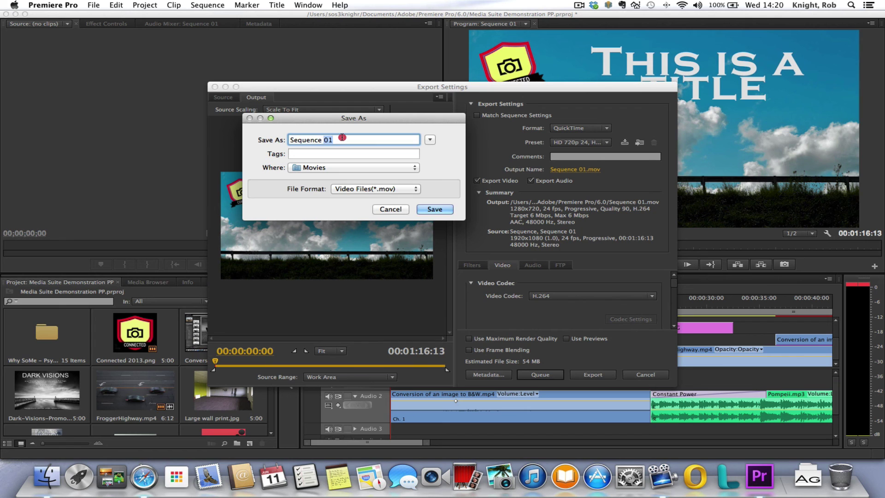
text(Media Suite Export Demo)
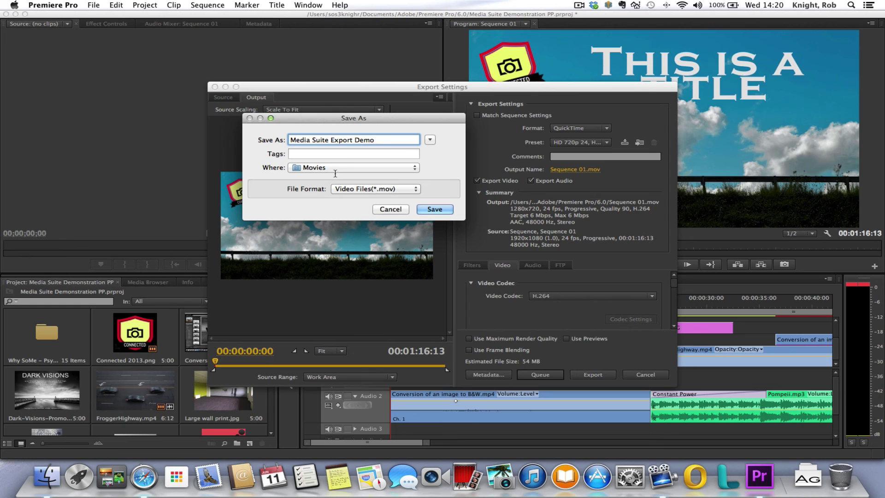
click(434, 209)
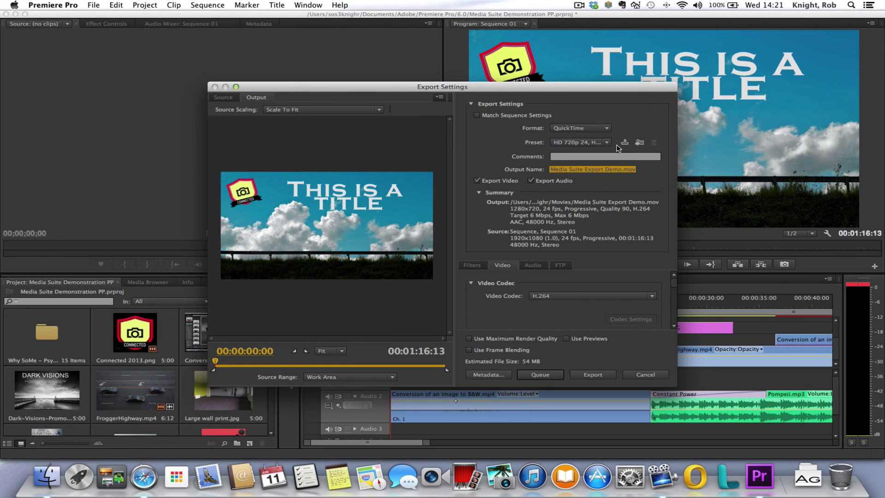
Try MPEG4 as the export format
click(607, 129)
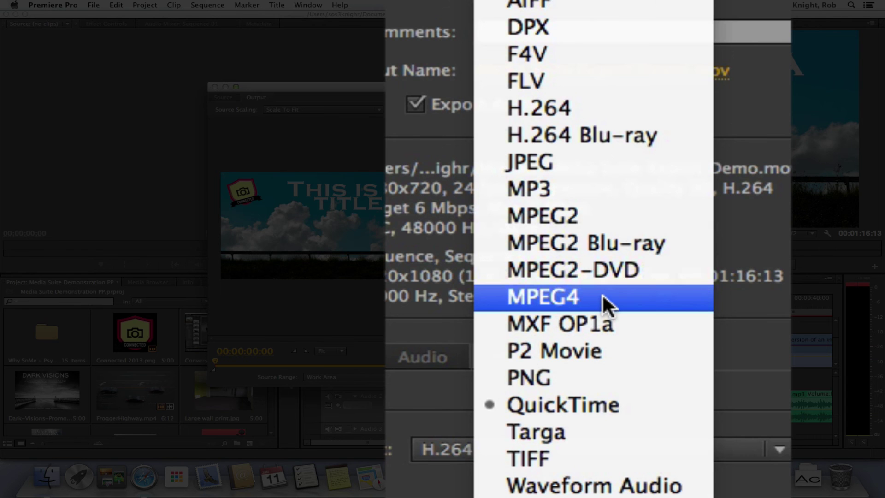
click(587, 245)
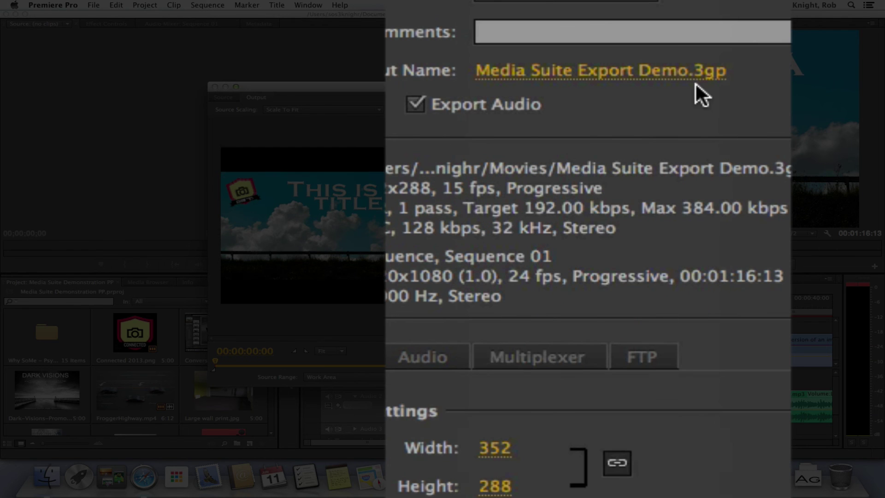
click(606, 129)
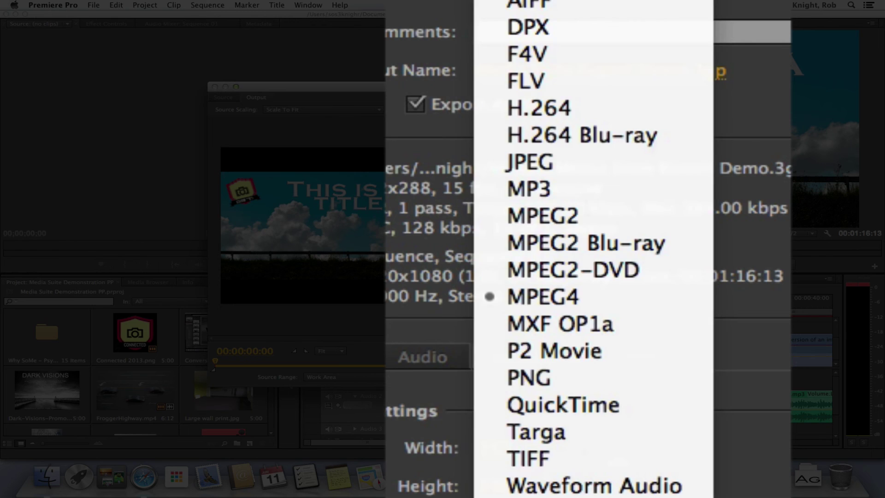
click(605, 130)
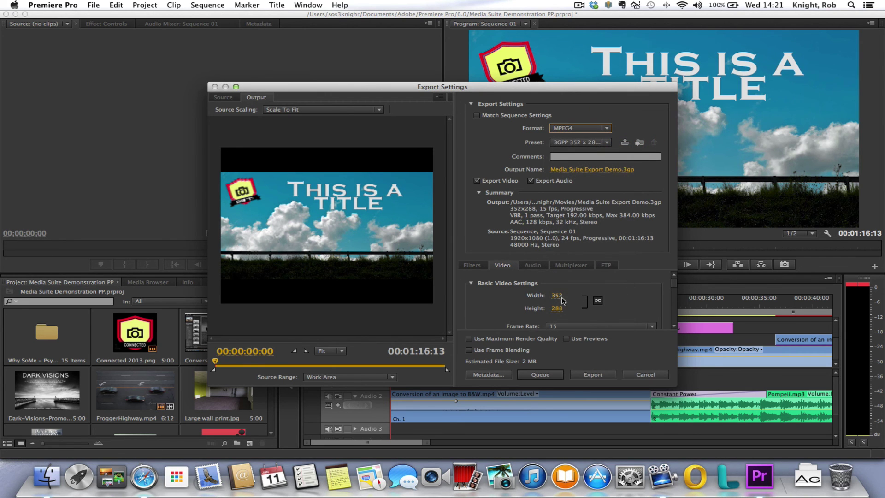
Set the export format to H.264 and choose the YouTube HD 1080p 29.97 preset
click(604, 130)
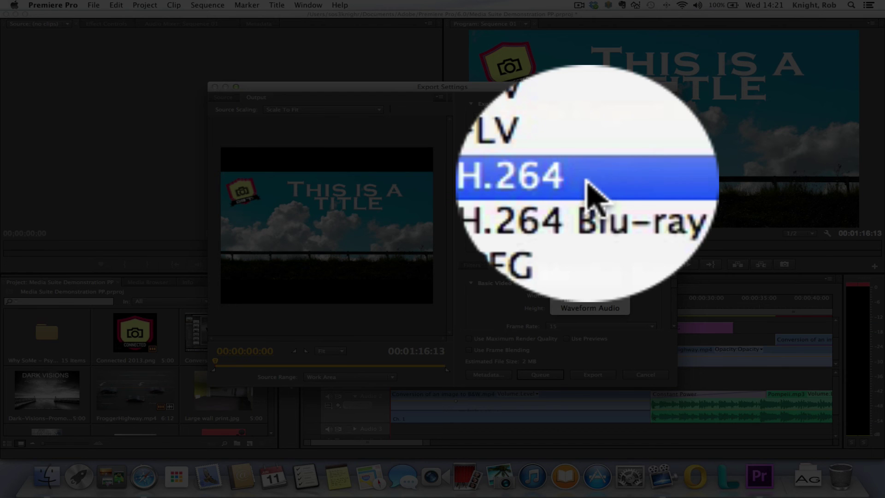
click(588, 183)
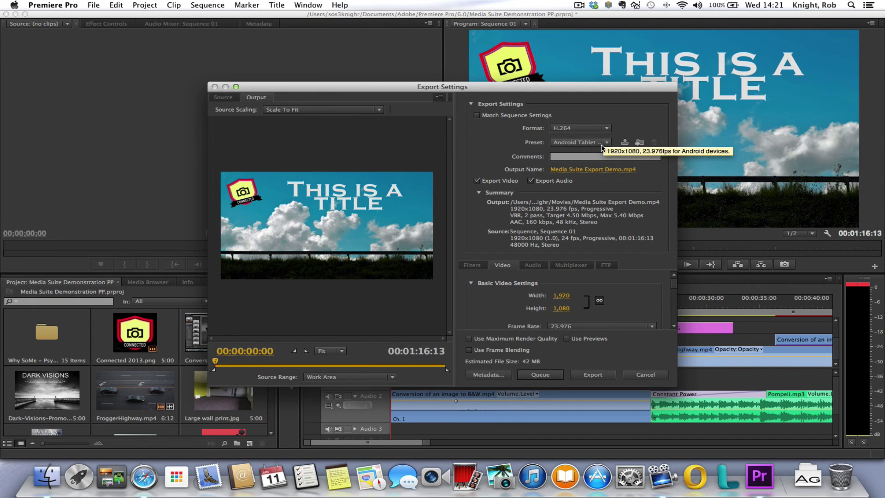
click(608, 143)
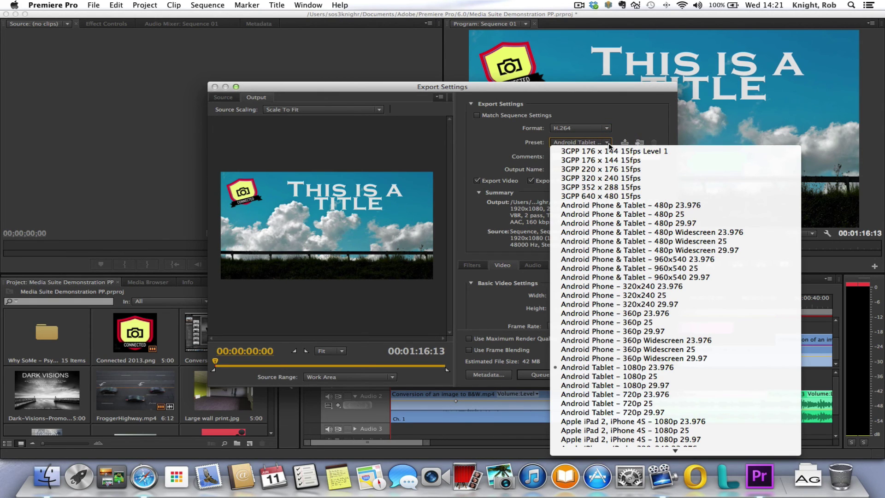
scroll(675, 307, down, 3)
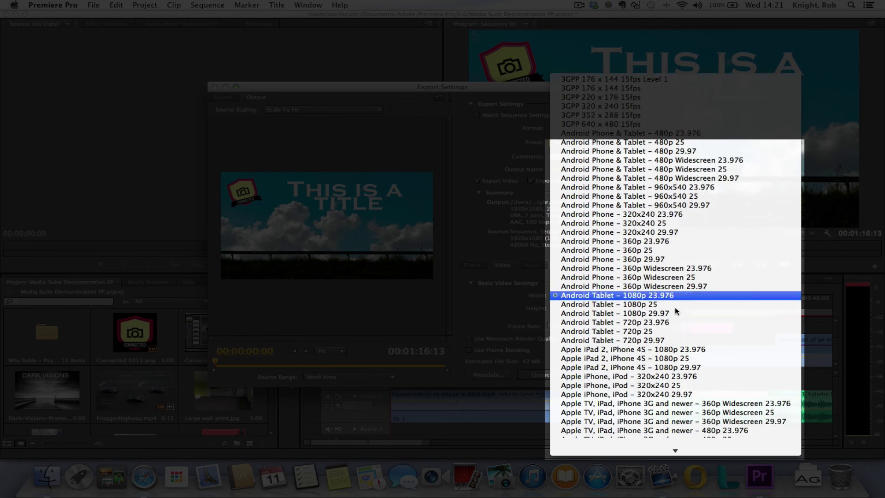
scroll(675, 309, down, 15)
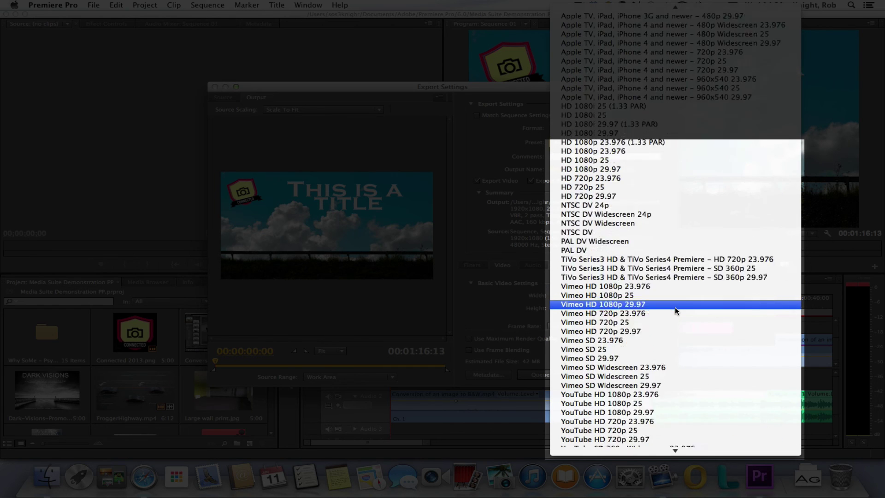
scroll(677, 311, down, 2)
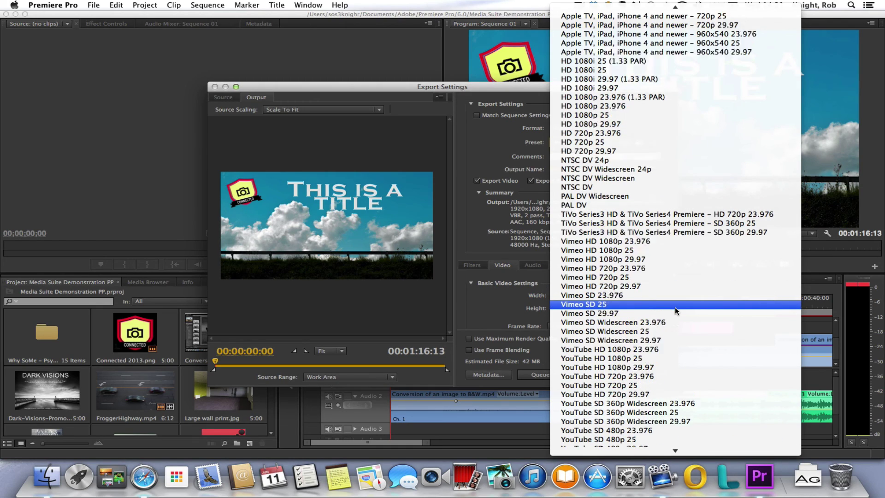
scroll(675, 309, up, 10)
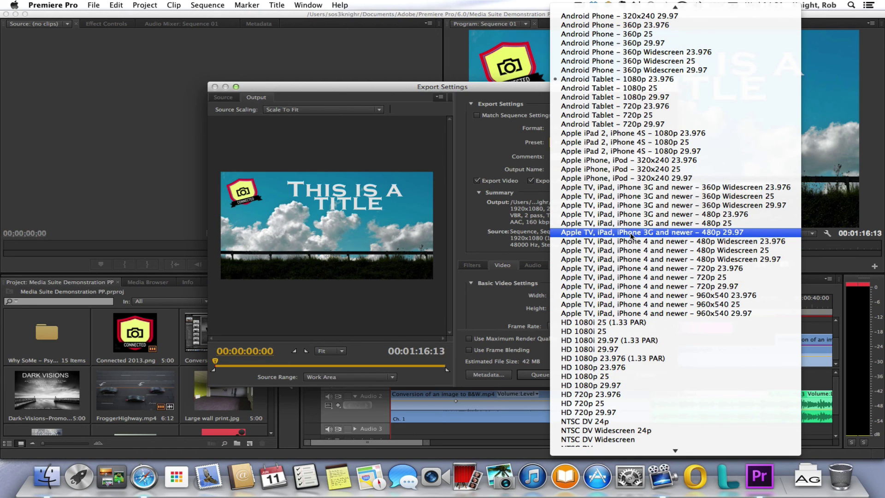
scroll(630, 234, down, 2)
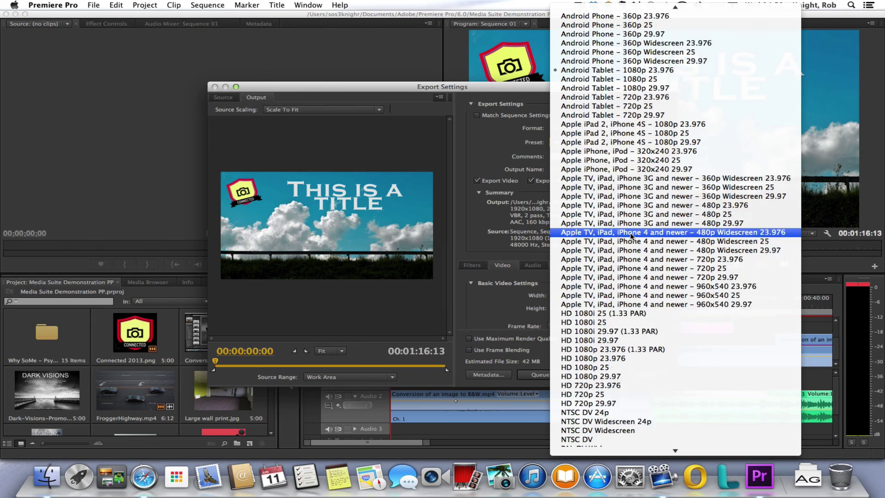
scroll(630, 234, up, 8)
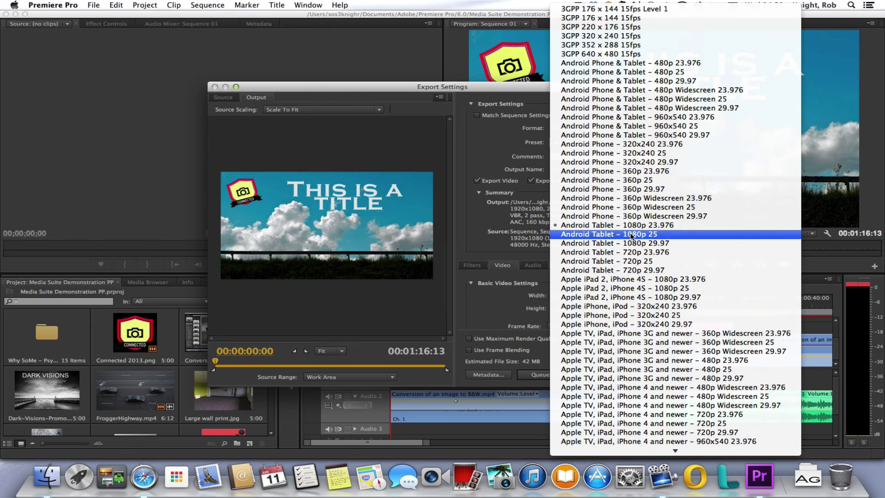
scroll(629, 233, down, 7)
scroll(630, 232, up, 7)
scroll(630, 232, down, 6)
scroll(630, 232, down, 5)
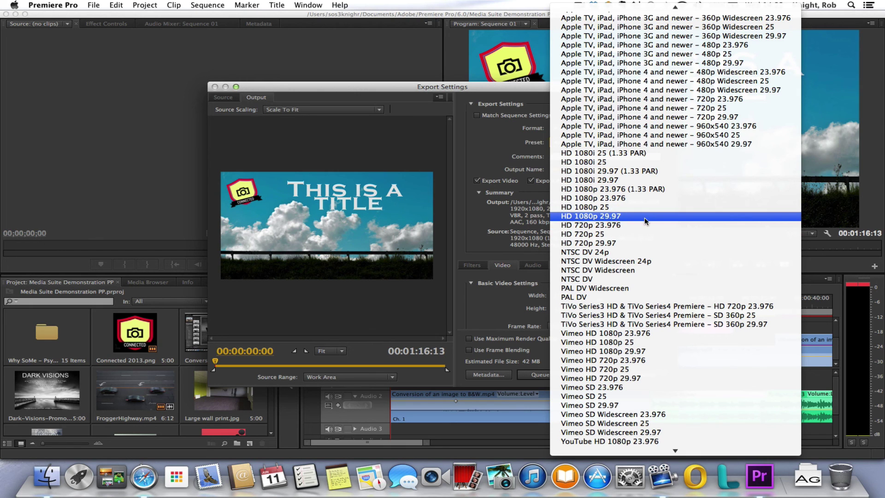
scroll(651, 250, down, 4)
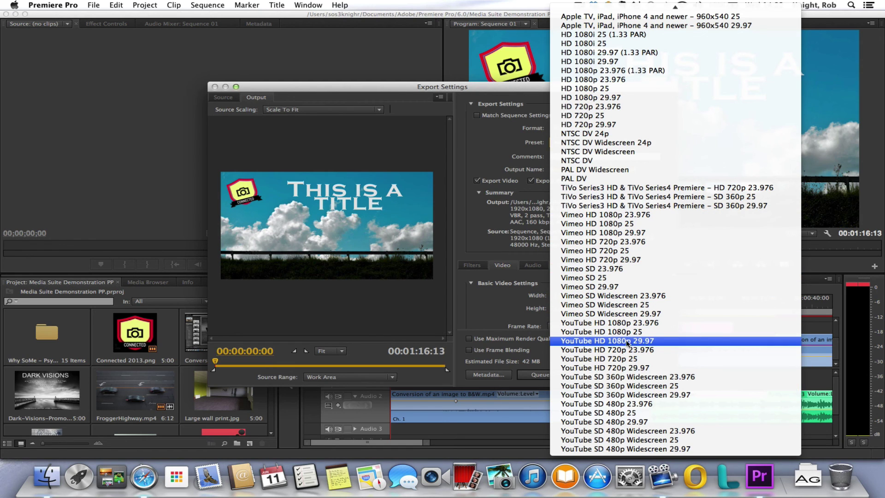
click(663, 340)
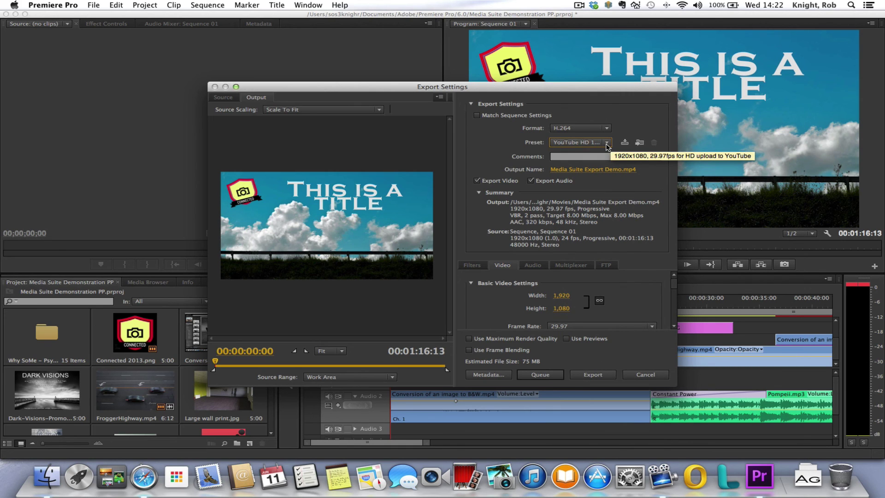
Try a frame rate of 30 in the basic video settings of the H.264 export
scroll(649, 294, down, 1)
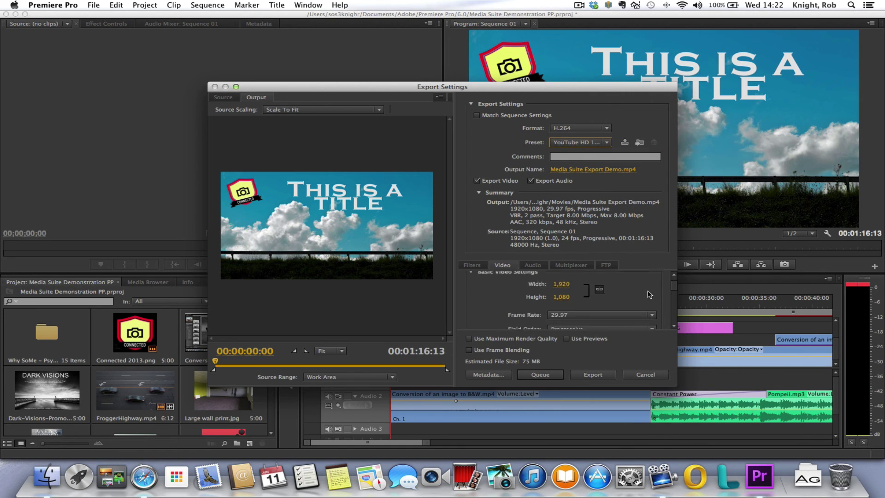
scroll(648, 294, down, 4)
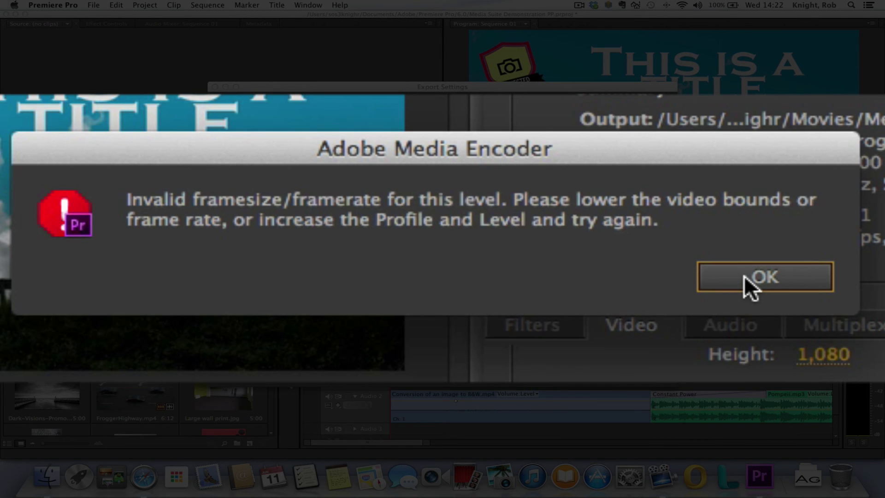
click(746, 277)
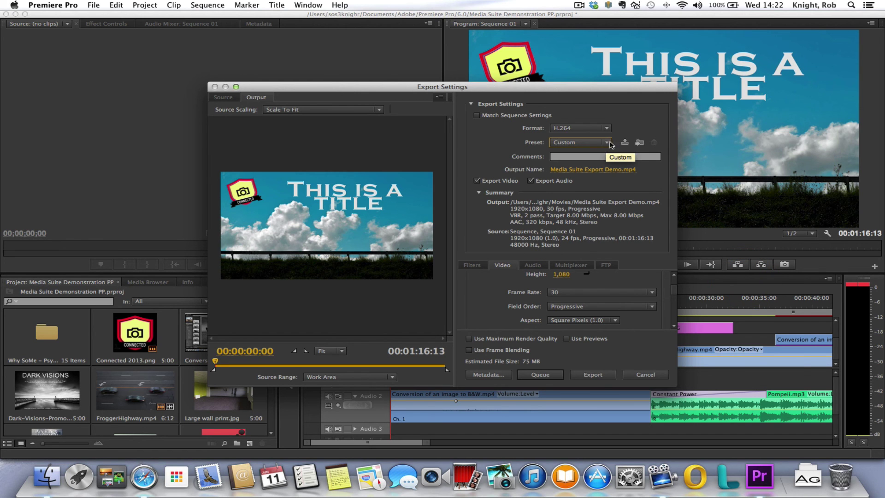
Set the export preset to YouTube HD 1080p 25
click(611, 144)
scroll(629, 301, down, 10)
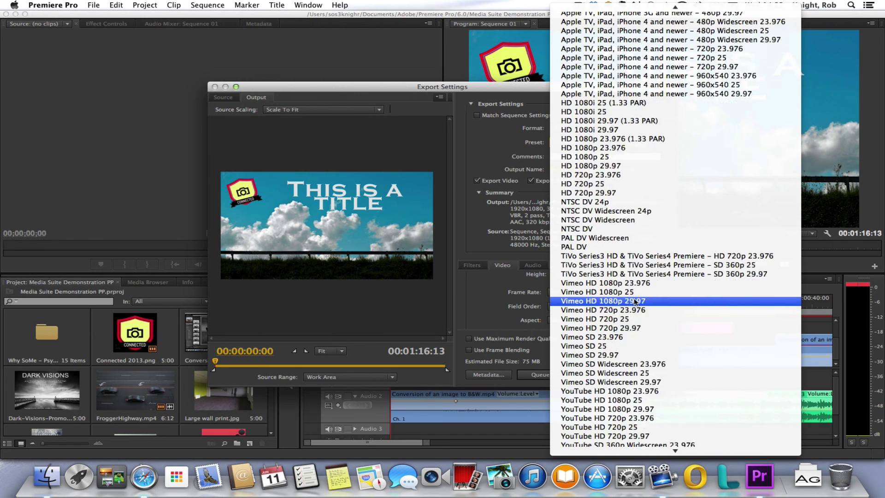
scroll(635, 301, down, 2)
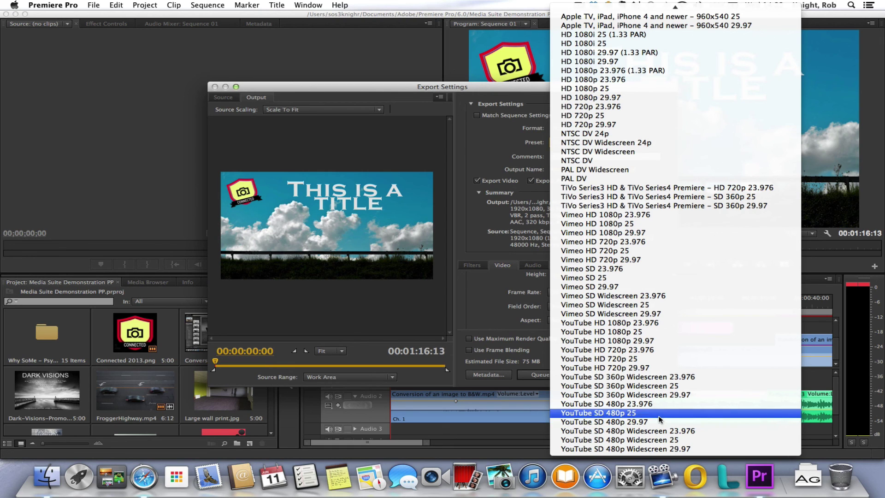
click(644, 332)
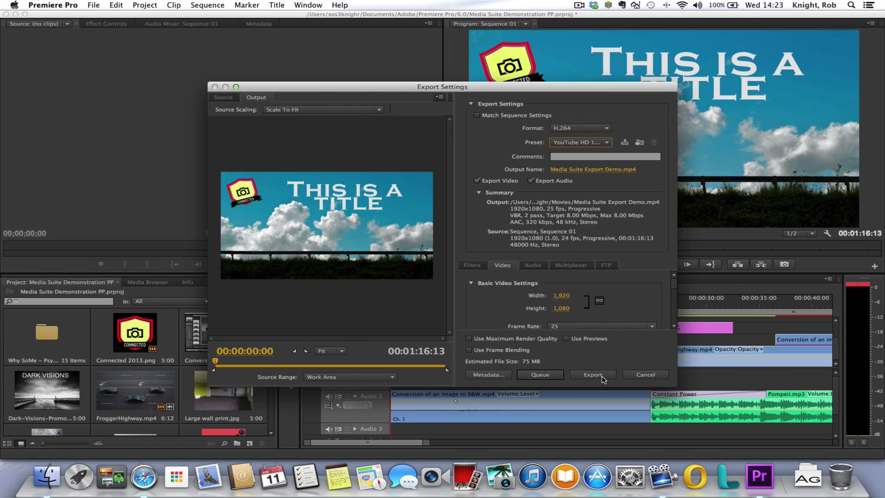
click(580, 5)
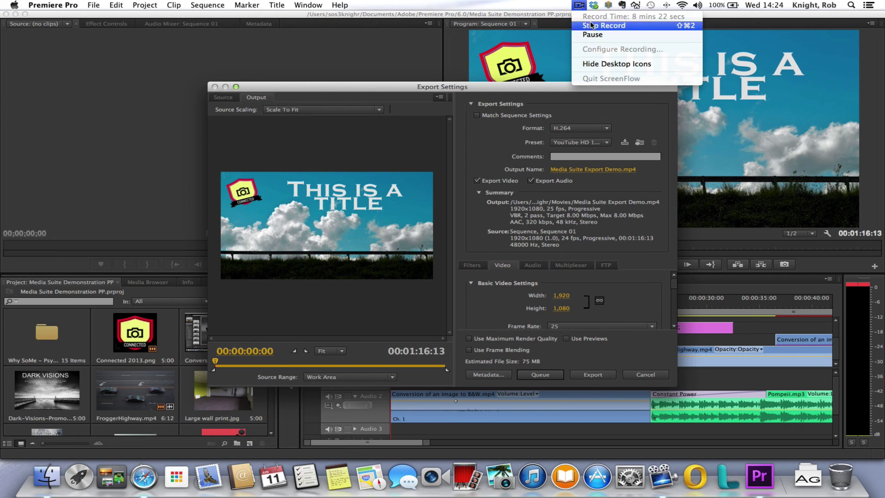
click(543, 7)
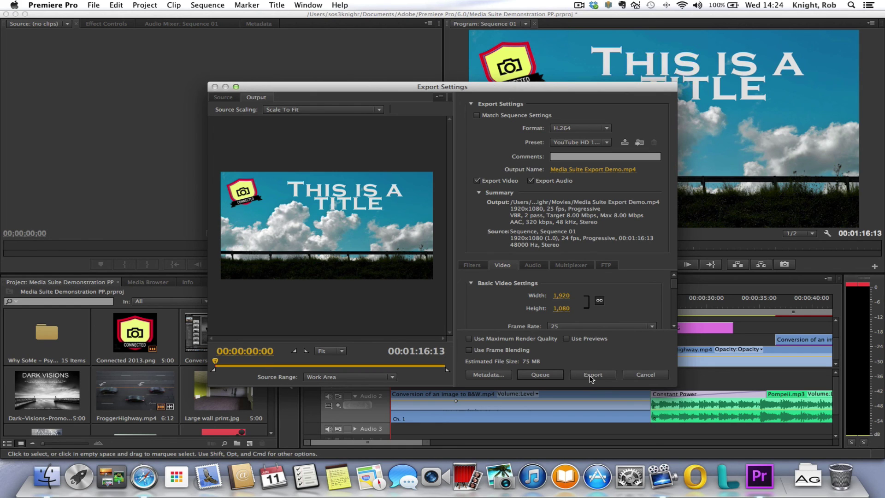
Export the sequence with the current H.264 settings
click(592, 374)
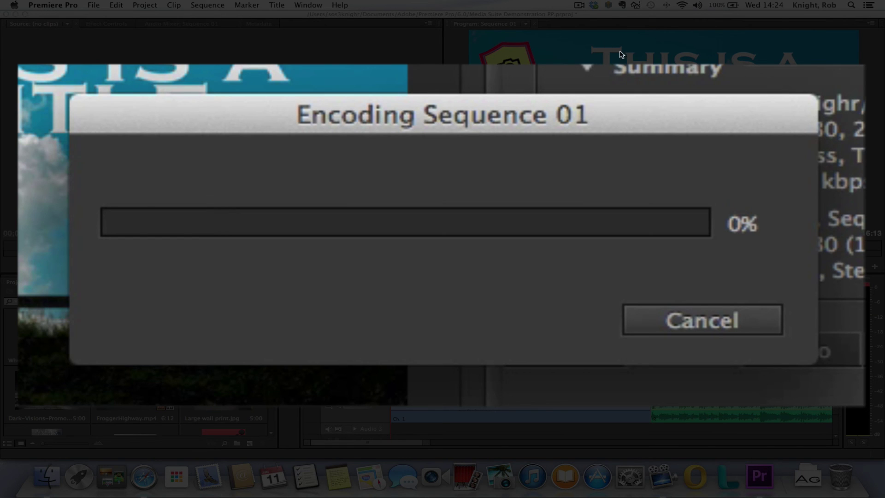
click(580, 6)
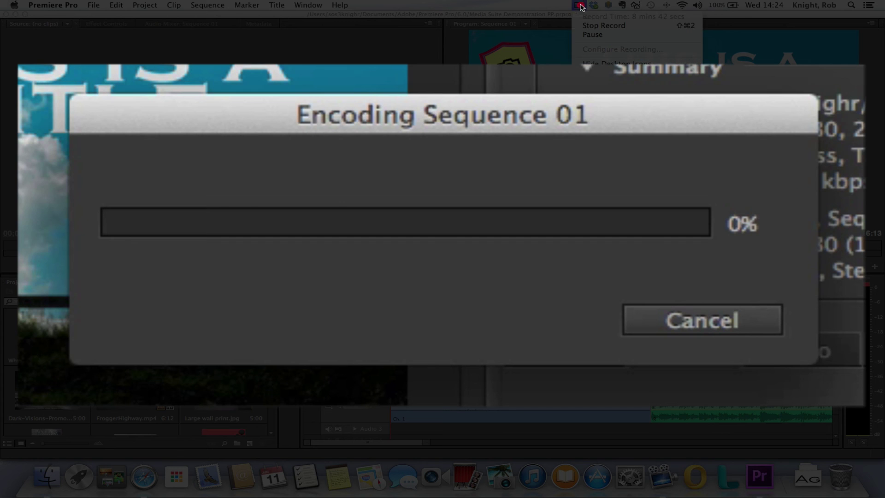
click(594, 20)
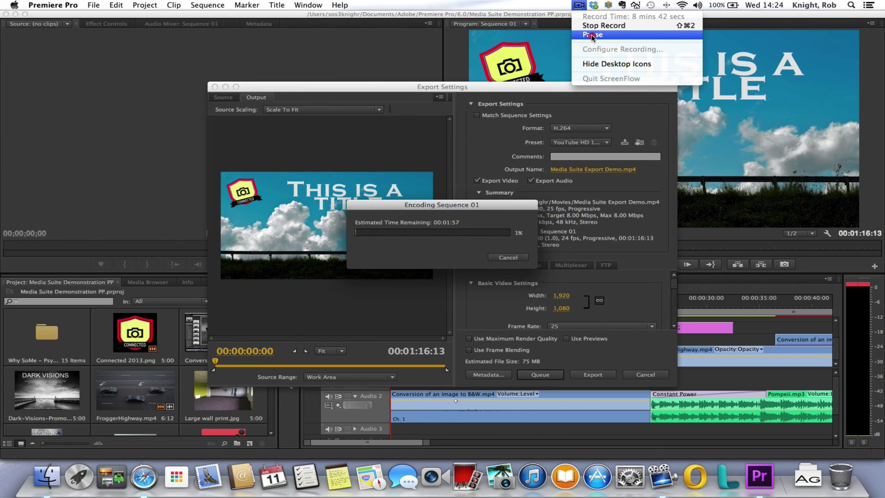
click(591, 37)
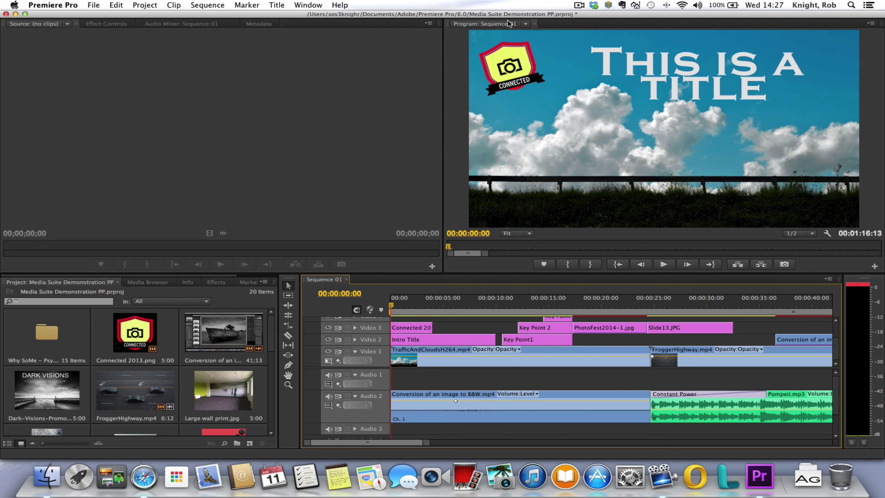
Minimise the Premiere Pro, Media Suite Pt 7 and YouTube browser windows to reach the desktop
click(16, 16)
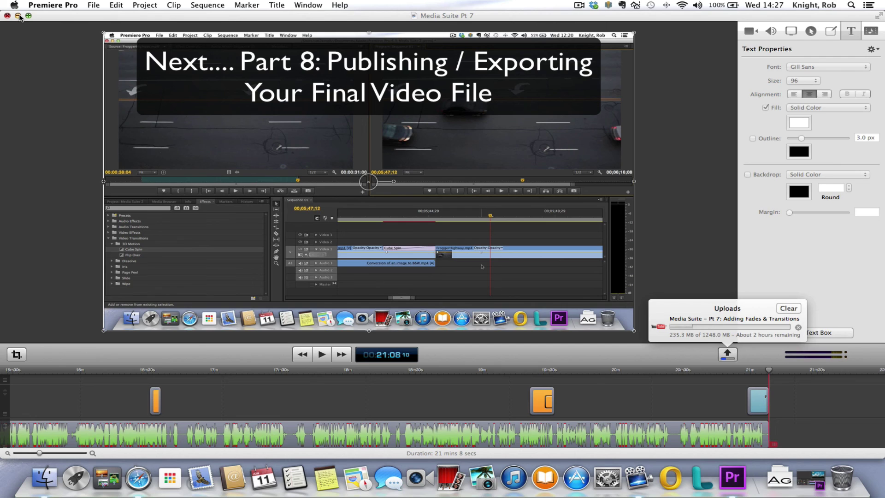
click(19, 16)
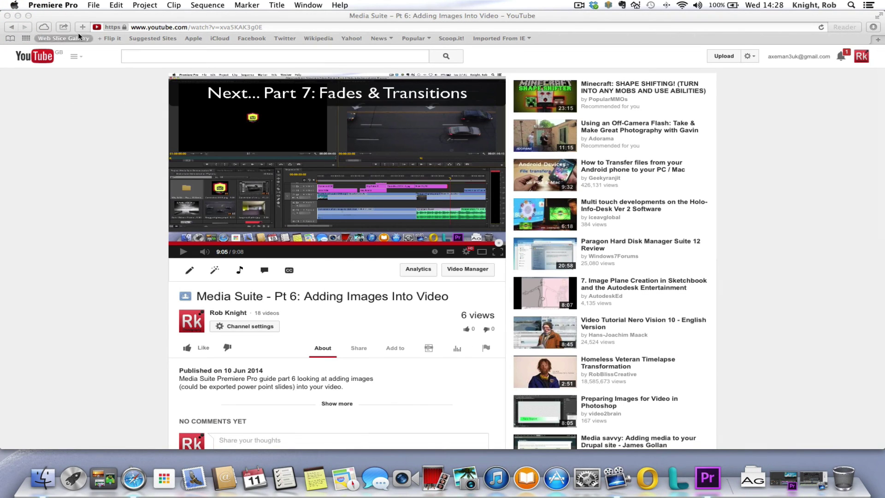
click(18, 15)
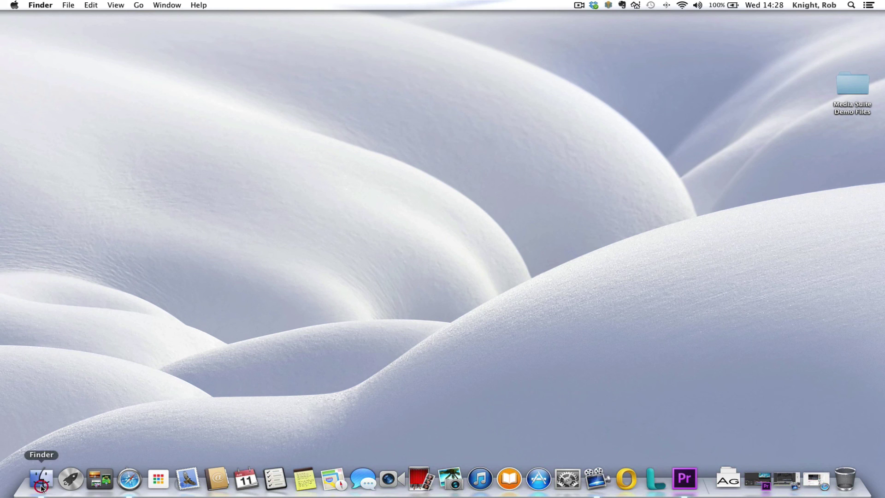
Open a new Finder window on the Movies folder and select the exported file Media Suite Export Demo.mp4
key(super+n)
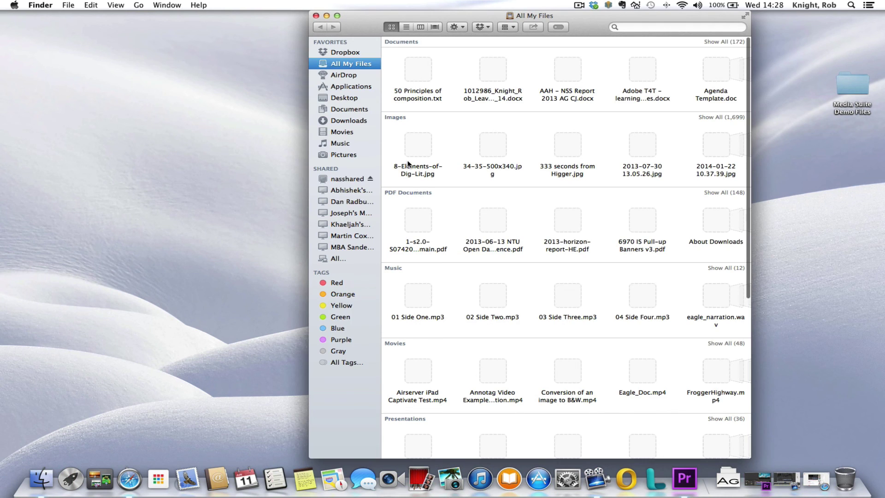
click(351, 132)
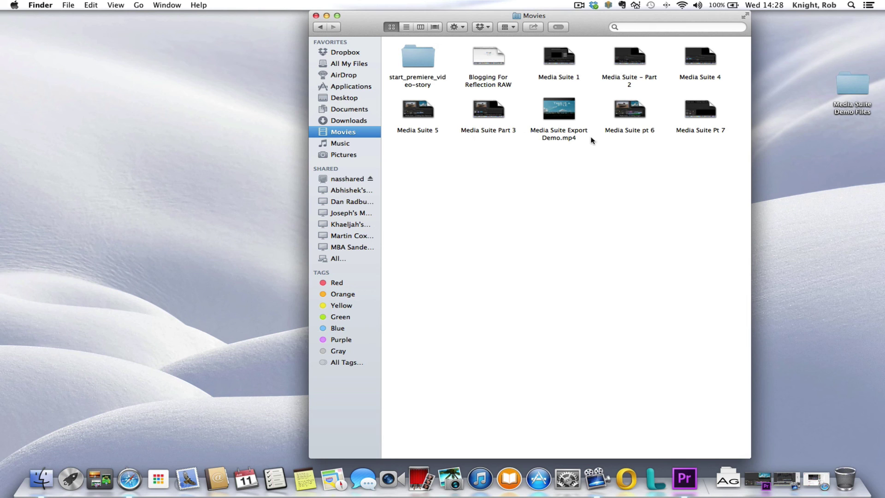
click(558, 113)
mouse_move(561, 184)
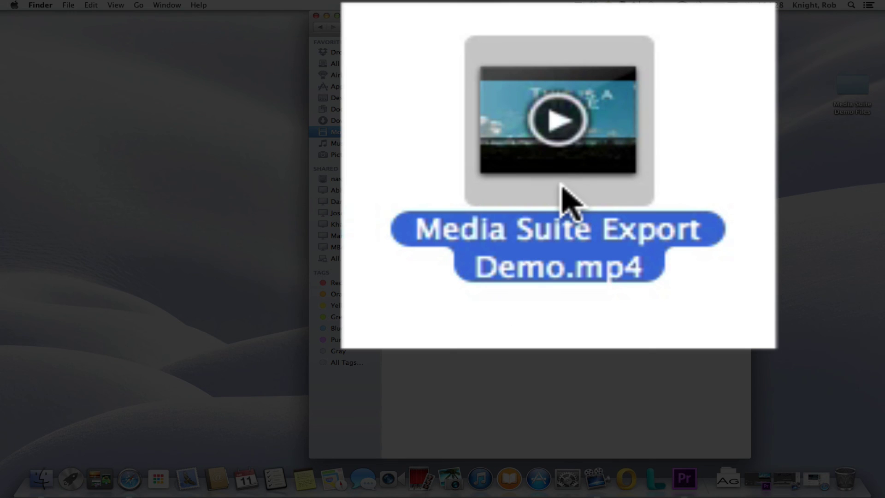